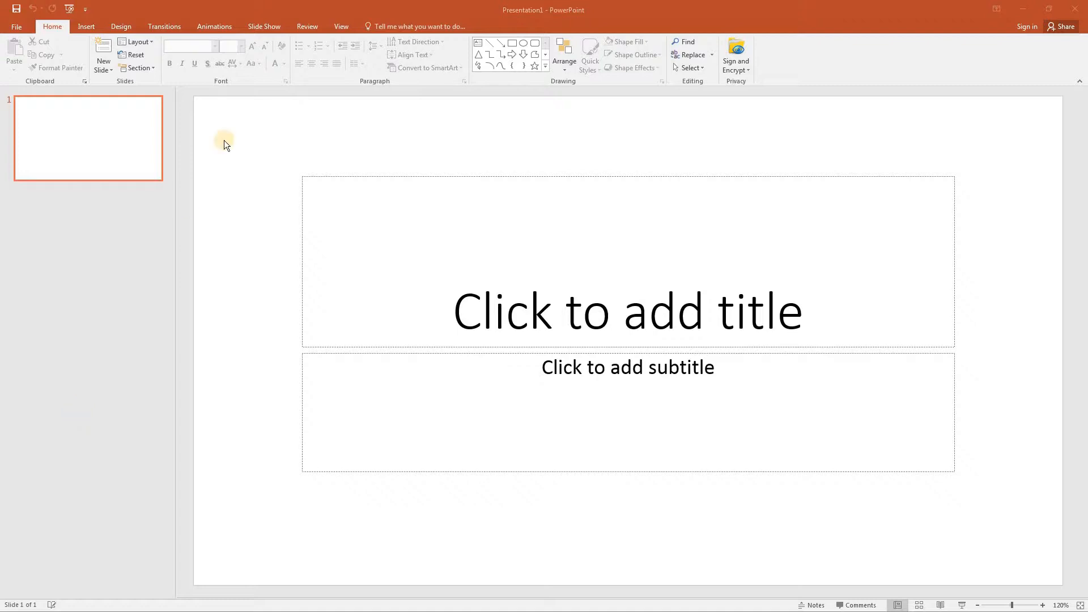
- Enter Slide Master view from the View ribbon and scroll the thumbnails to the top
{"action": "left_click", "coordinate": [338, 25]}
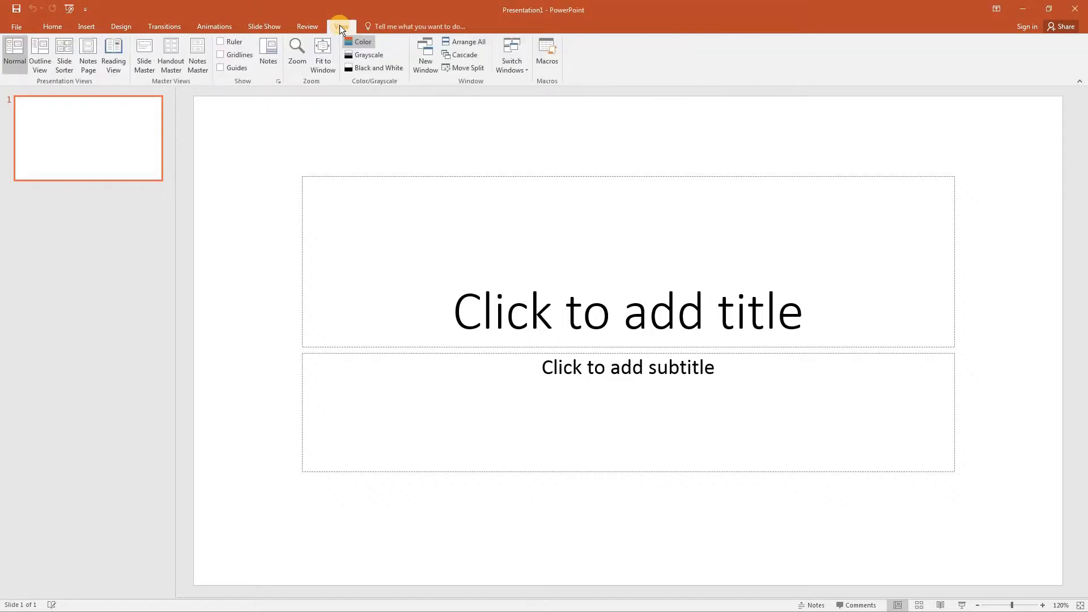
{"action": "left_click", "coordinate": [139, 67]}
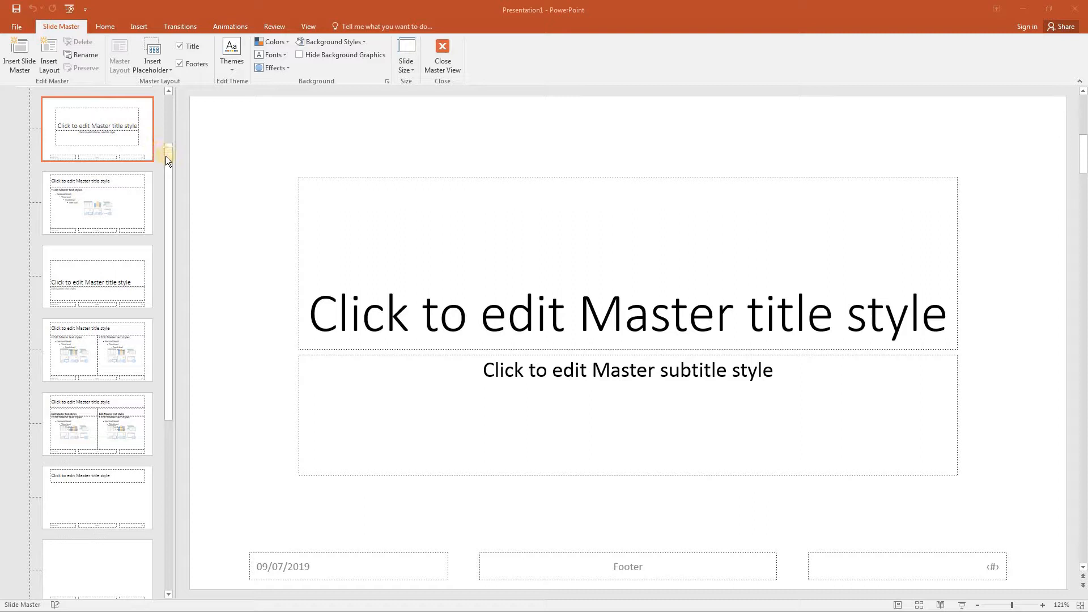
{"action": "left_click", "coordinate": [170, 107]}
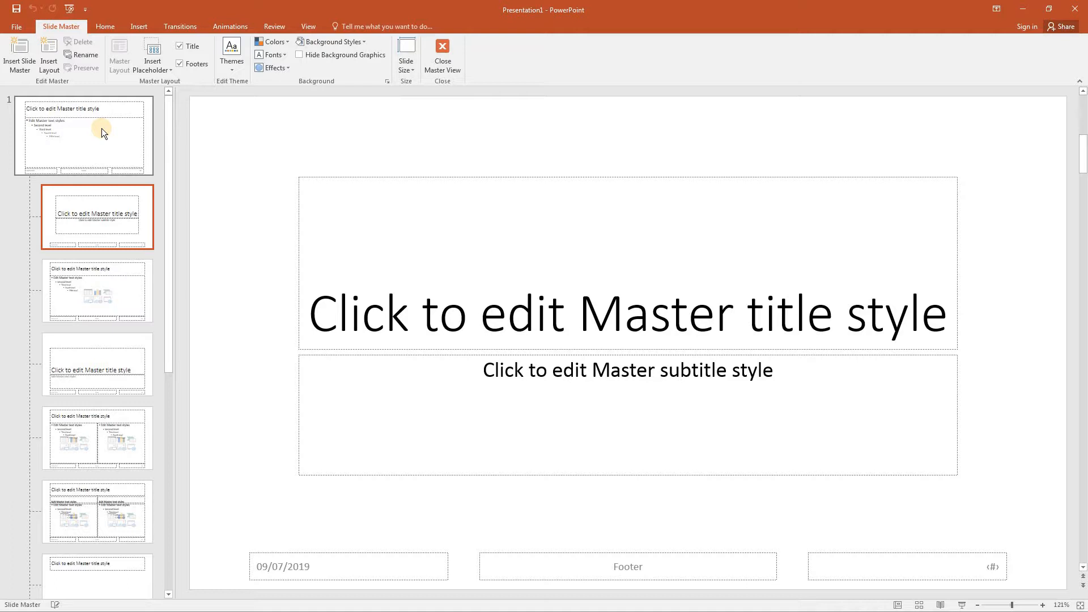
- Give the top master's title placeholder Arial Rounded MT Bold at size 48
{"action": "left_click", "coordinate": [102, 130]}
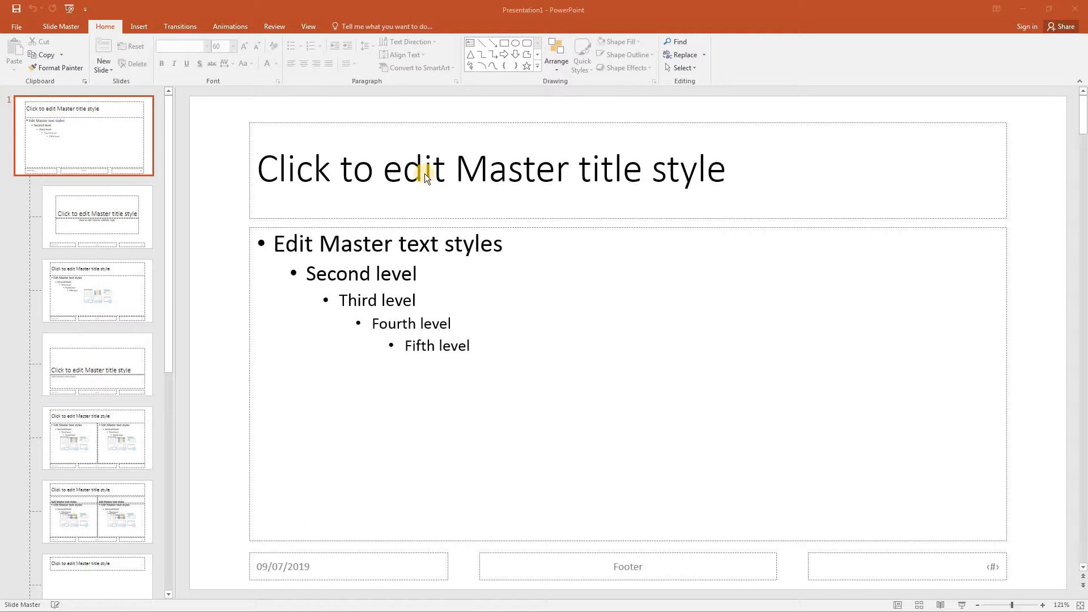
{"action": "left_click", "coordinate": [424, 173]}
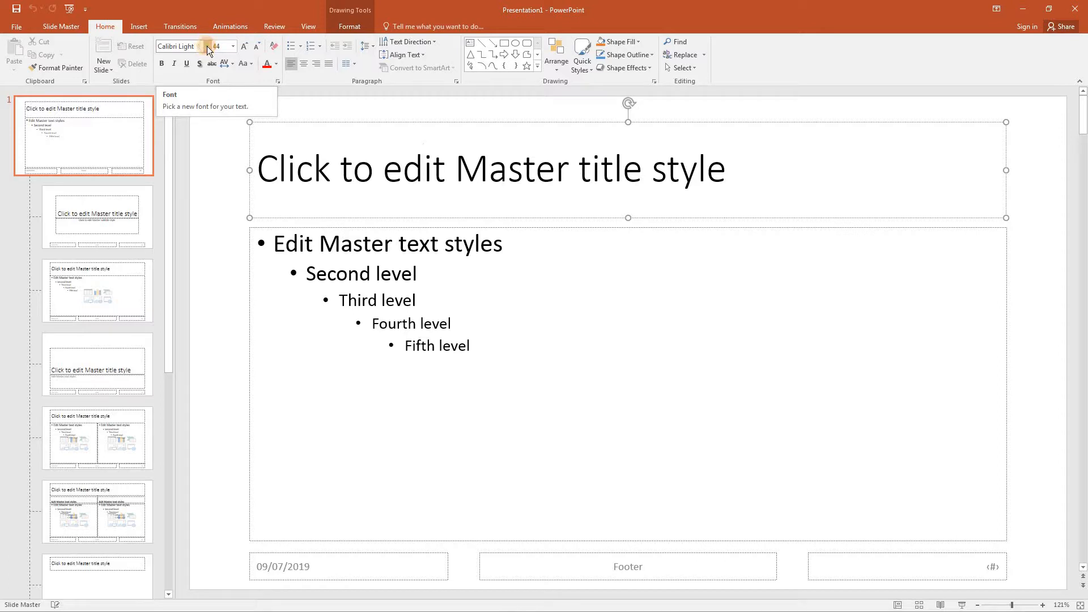
{"action": "left_click", "coordinate": [207, 45]}
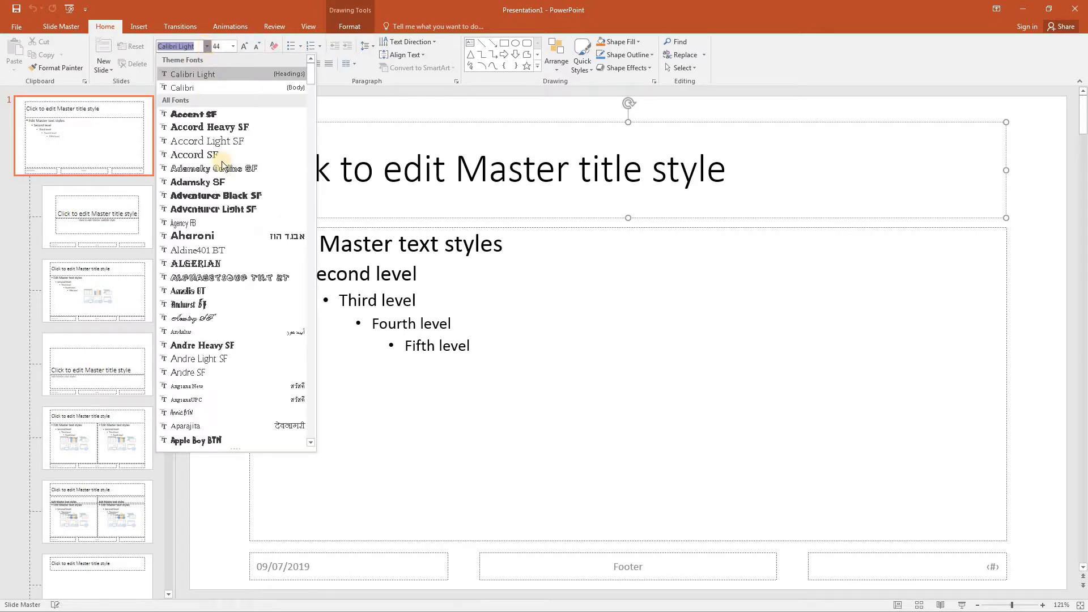
{"action": "left_click", "coordinate": [234, 286]}
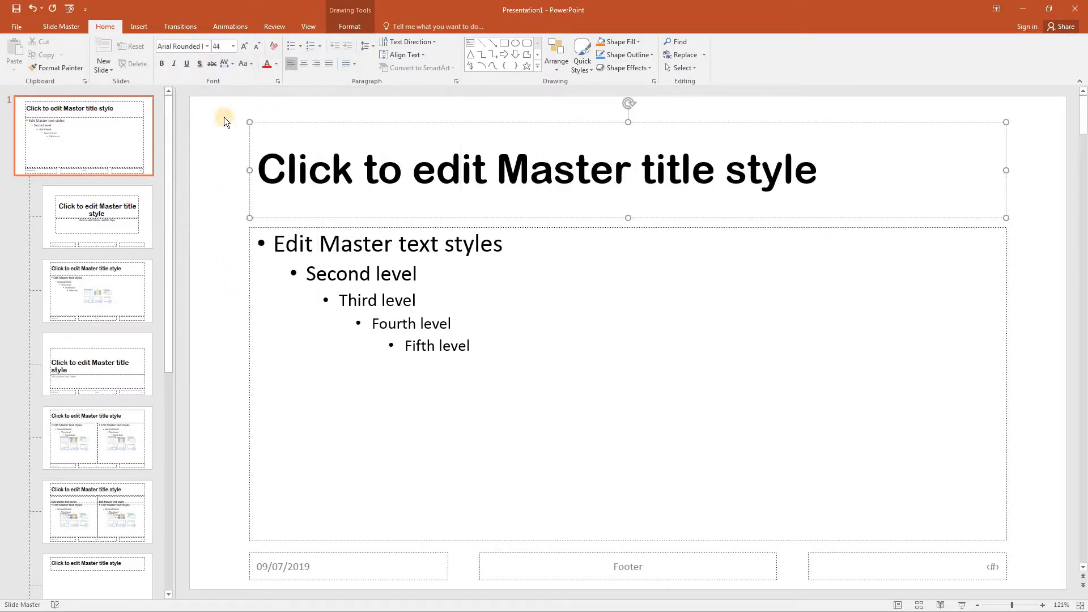
{"action": "left_click", "coordinate": [234, 47]}
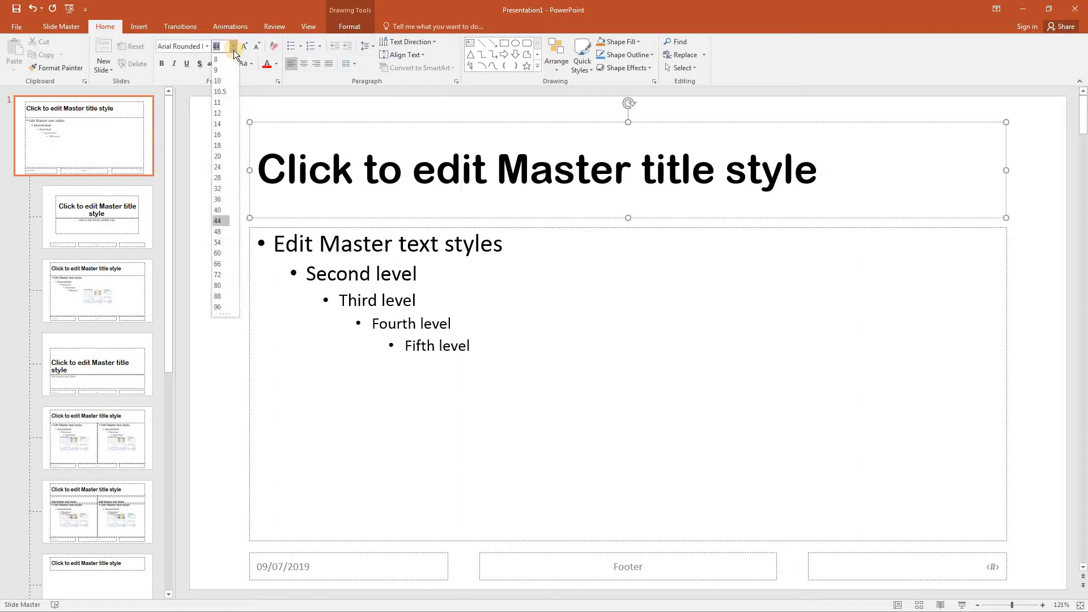
{"action": "left_click", "coordinate": [219, 231]}
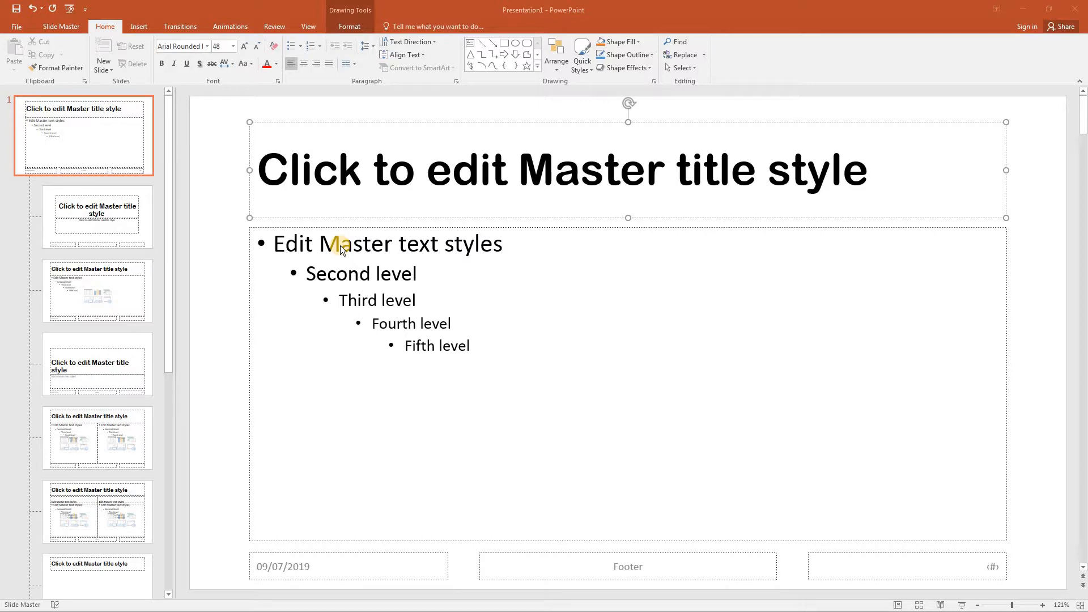
- Apply Arial Rounded MT Bold to the master's body placeholder from Recently Used Fonts
{"action": "left_click", "coordinate": [340, 245]}
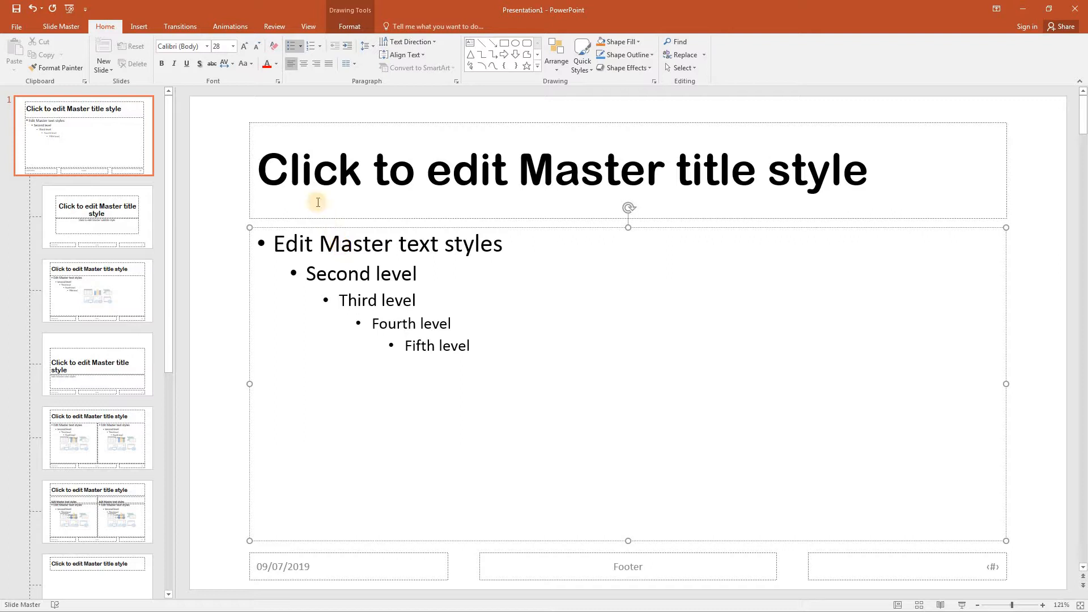
{"action": "left_click", "coordinate": [207, 46]}
{"action": "left_click", "coordinate": [212, 112]}
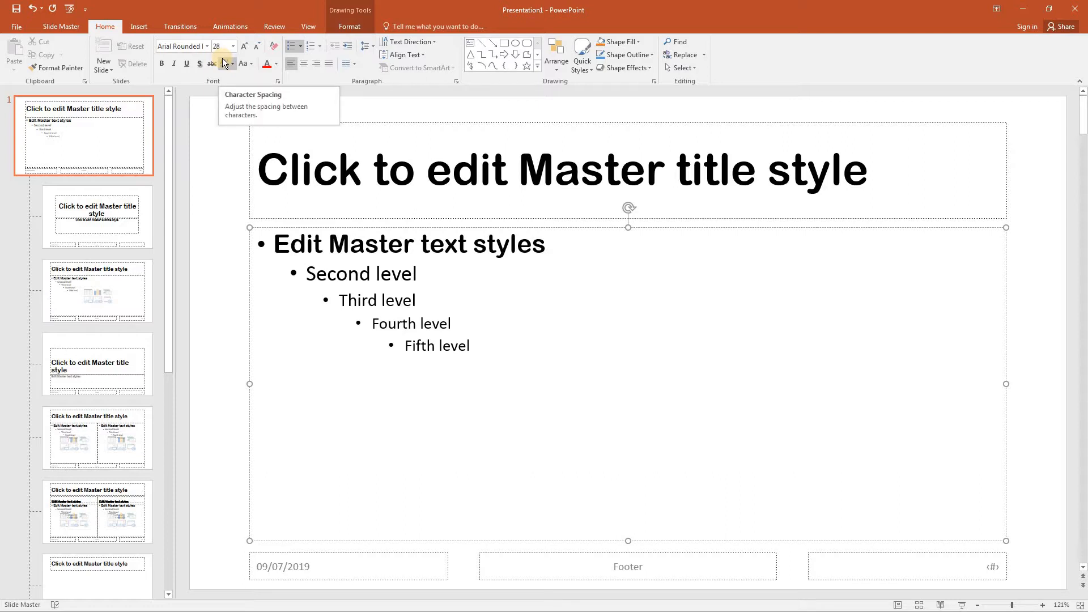
{"action": "left_click", "coordinate": [213, 391]}
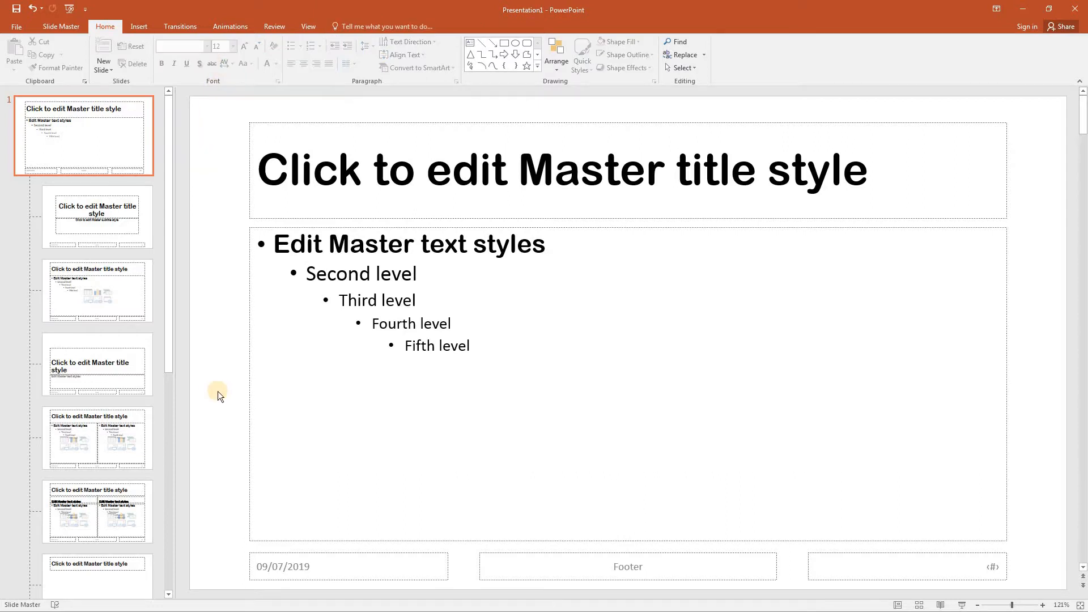
- Delete the master's footer placeholder
{"action": "left_click", "coordinate": [522, 554]}
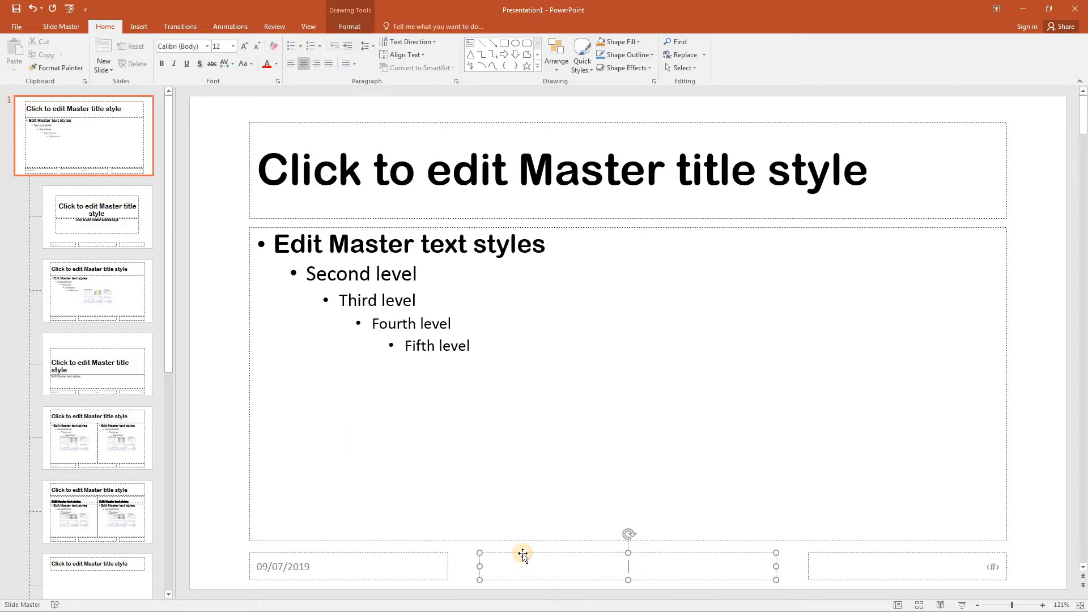
{"action": "key", "text": "Return"}
{"action": "left_click", "coordinate": [521, 554]}
{"action": "key", "text": "Delete"}
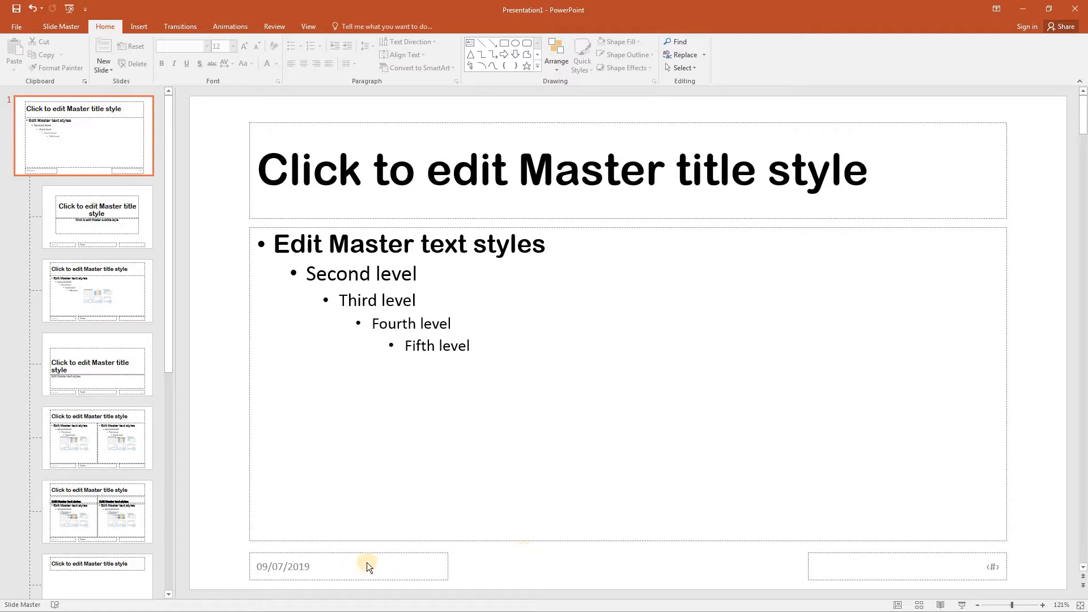
- Drag the date placeholder from the bottom up to the top-left above the title
{"action": "left_click", "coordinate": [352, 556]}
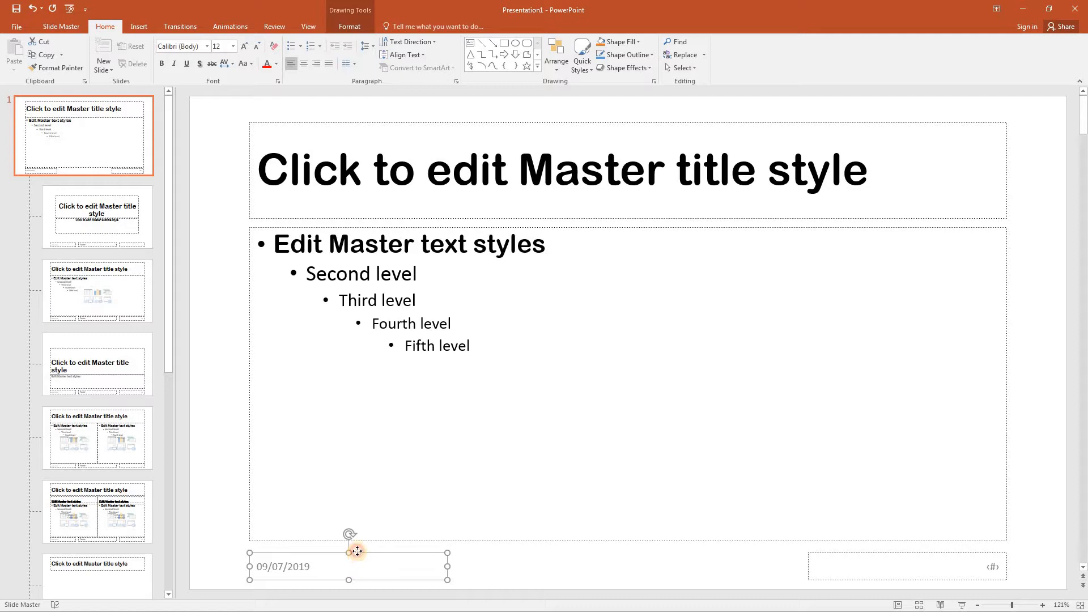
{"action": "left_click_drag", "start_coordinate": [354, 556], "coordinate": [358, 101]}
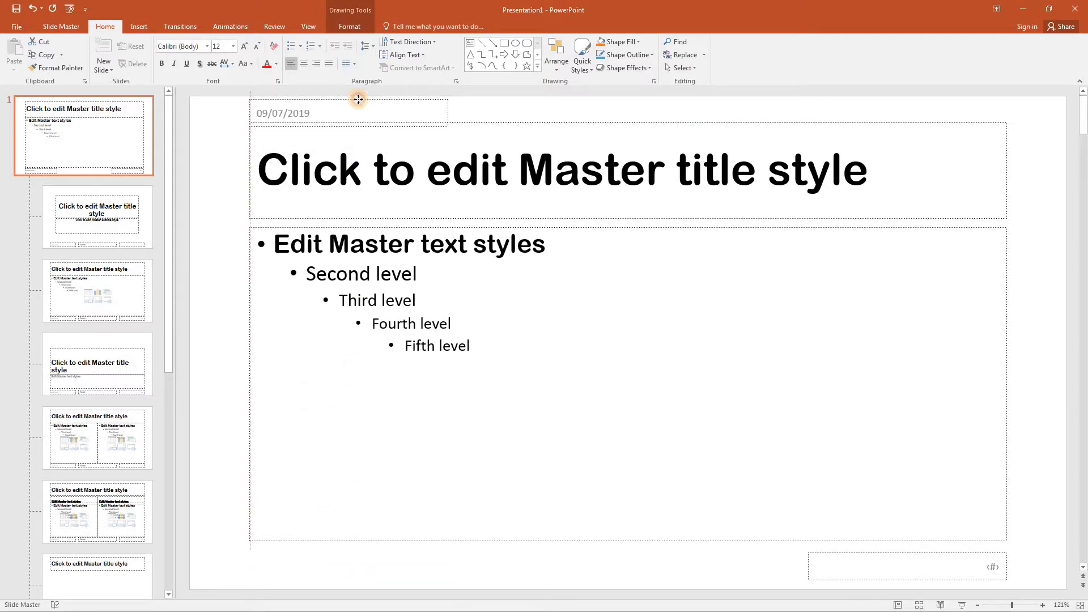
- Reach the Format Background pane via Slide Master > Background Styles
{"action": "left_click", "coordinate": [62, 28]}
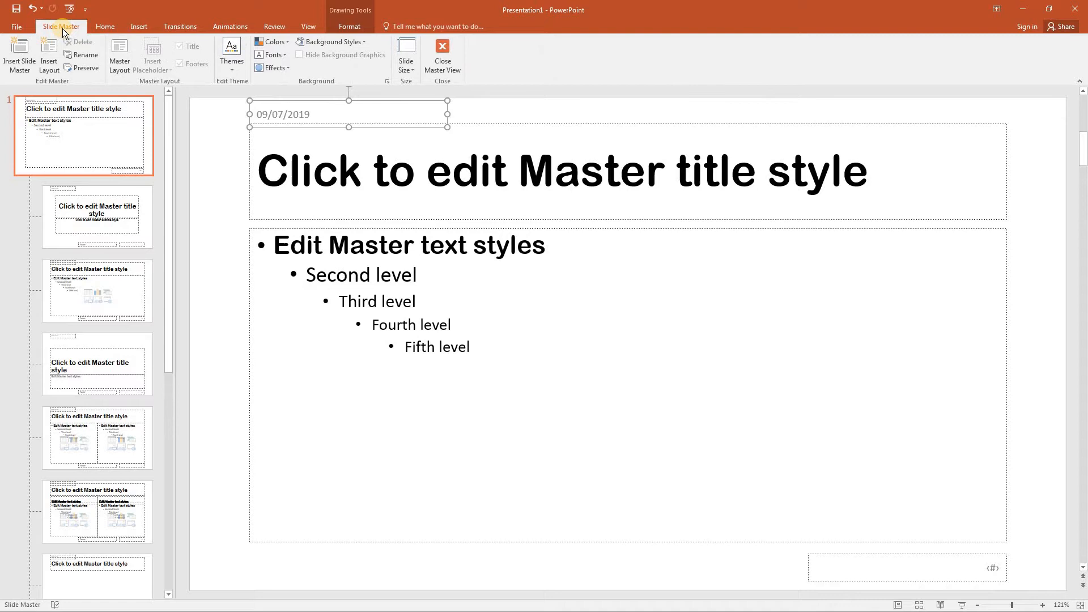
{"action": "left_click", "coordinate": [321, 42]}
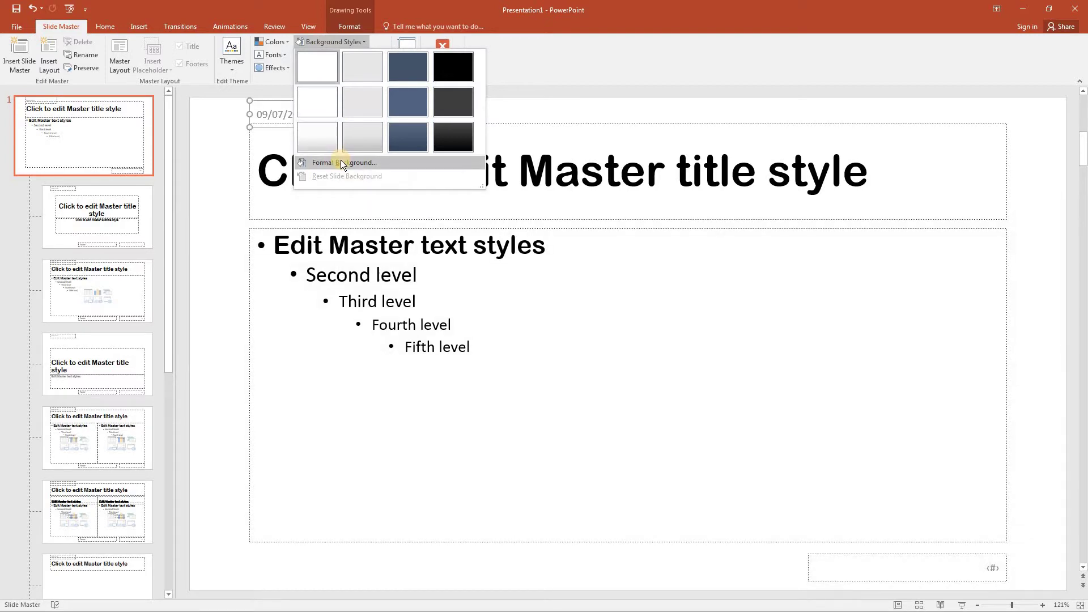
{"action": "left_click", "coordinate": [341, 162]}
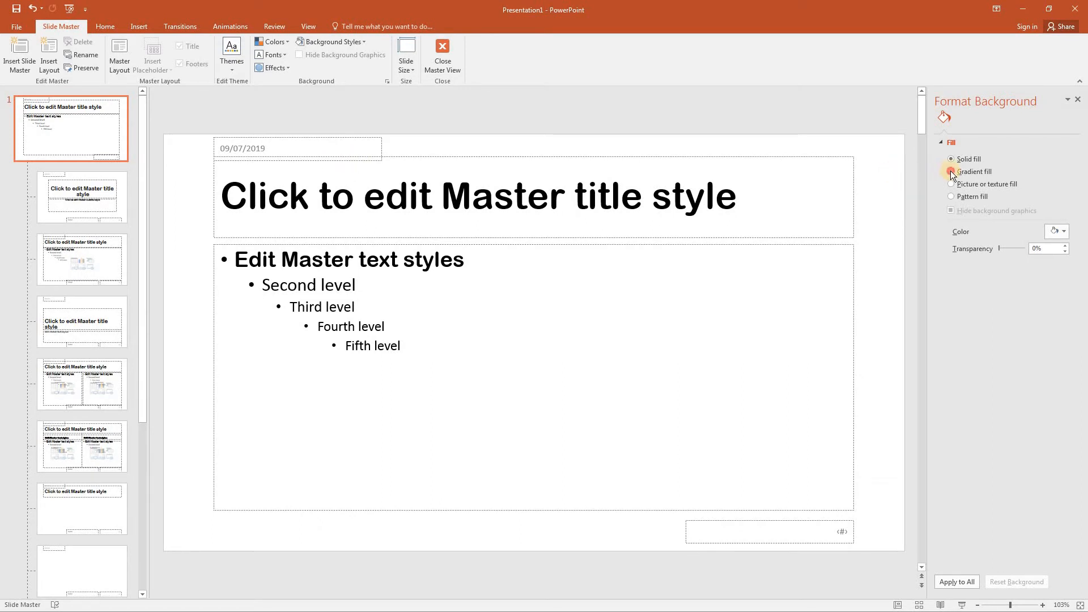
- Set a gradient fill with a 45° diagonal direction and a blue colour stop
{"action": "left_click", "coordinate": [951, 171]}
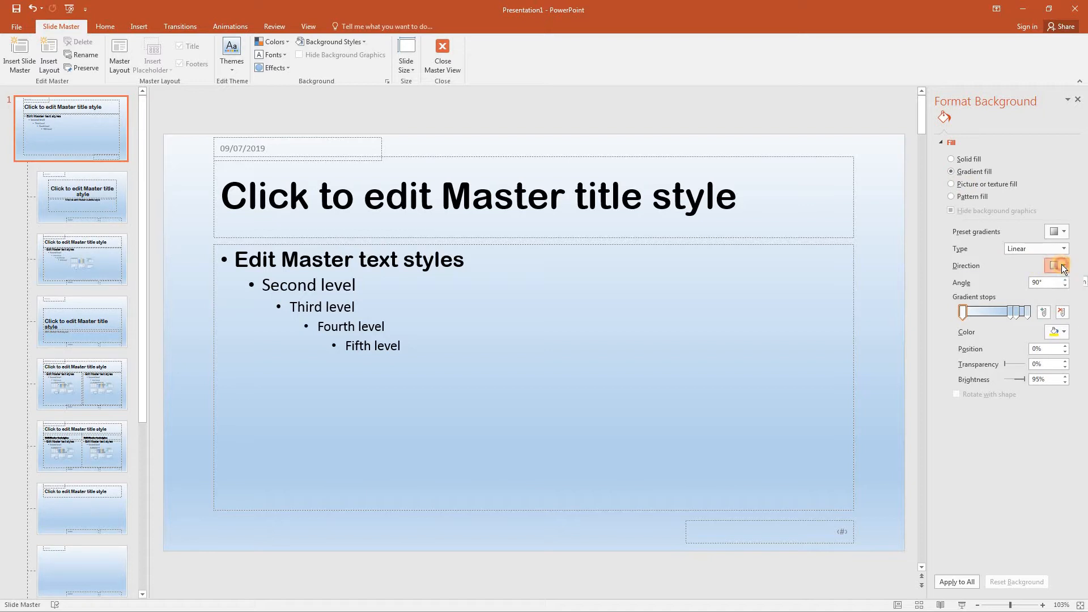
{"action": "left_click", "coordinate": [1062, 264]}
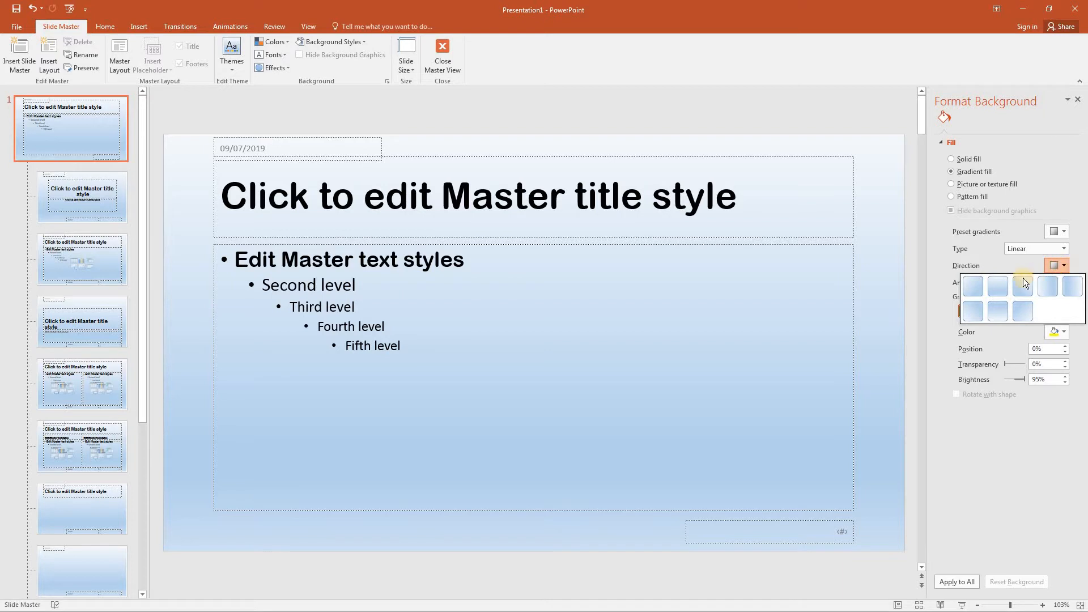
{"action": "left_click", "coordinate": [977, 286]}
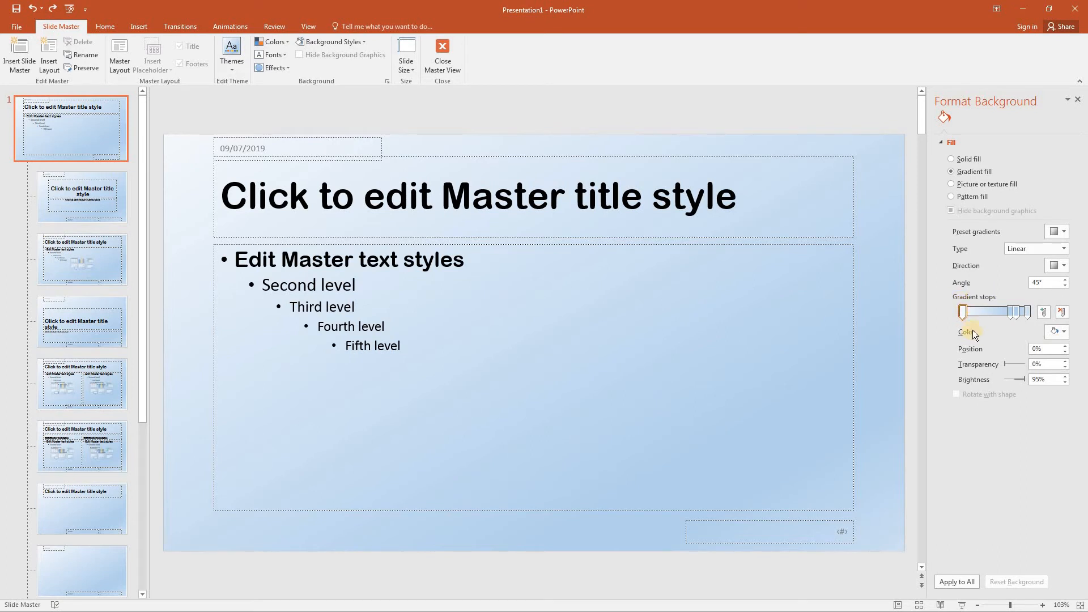
{"action": "left_click", "coordinate": [1066, 333]}
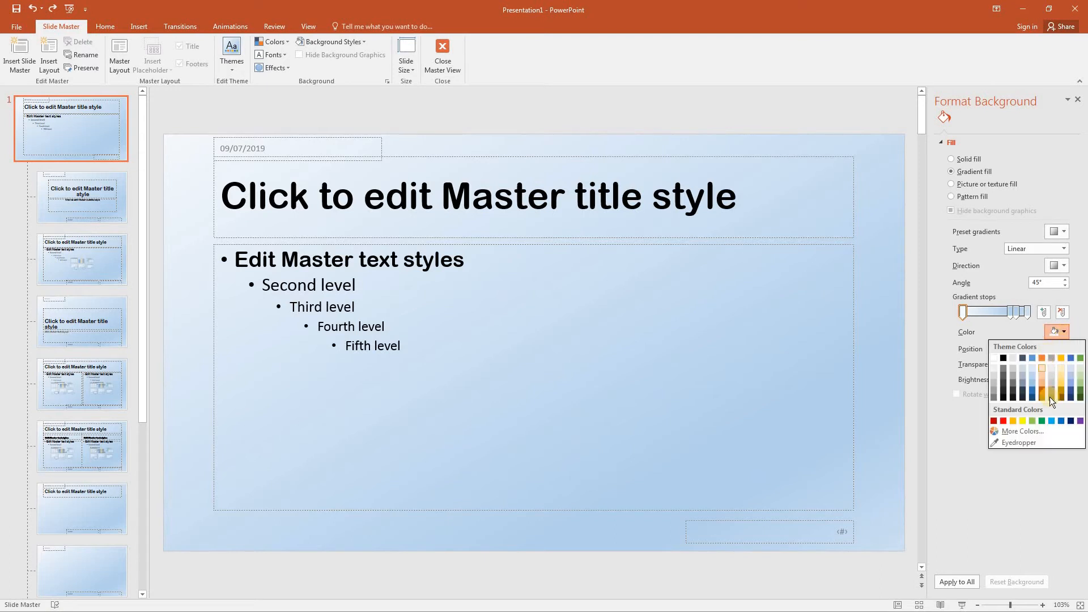
{"action": "left_click", "coordinate": [1060, 421]}
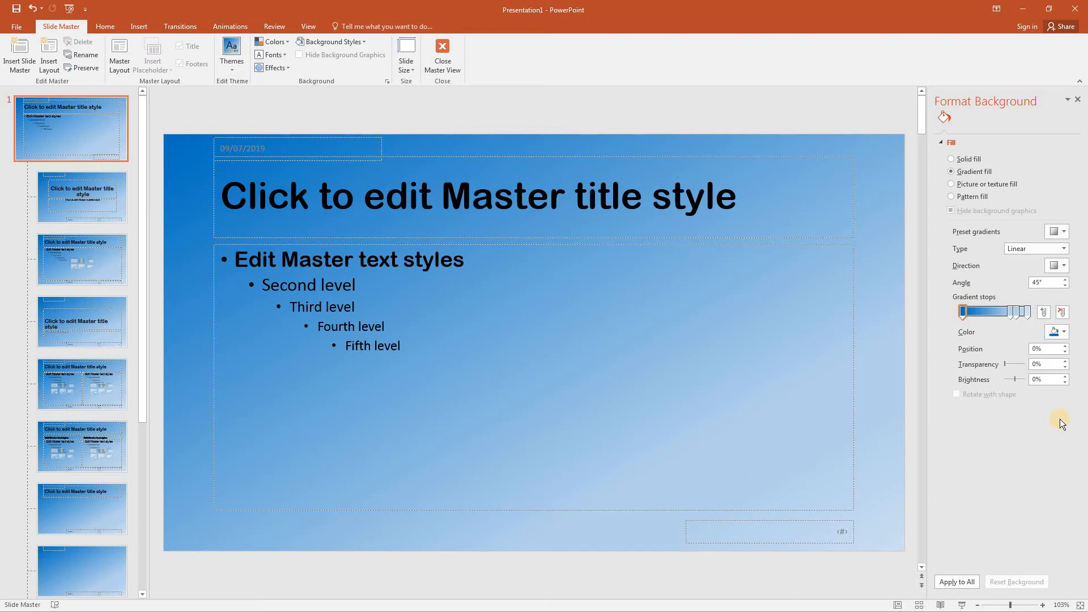
{"action": "left_click", "coordinate": [1076, 101]}
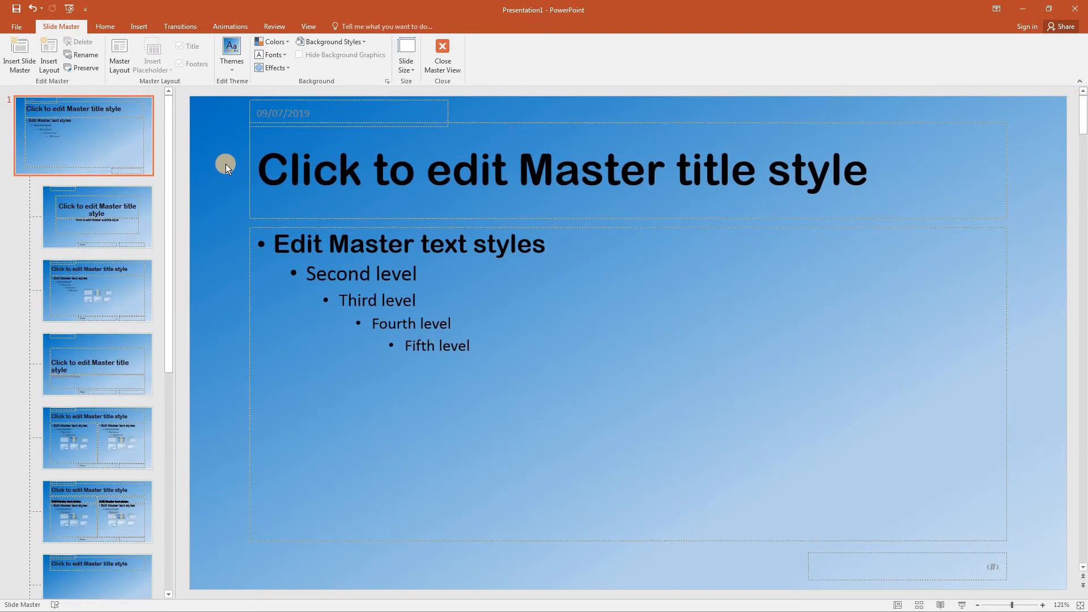